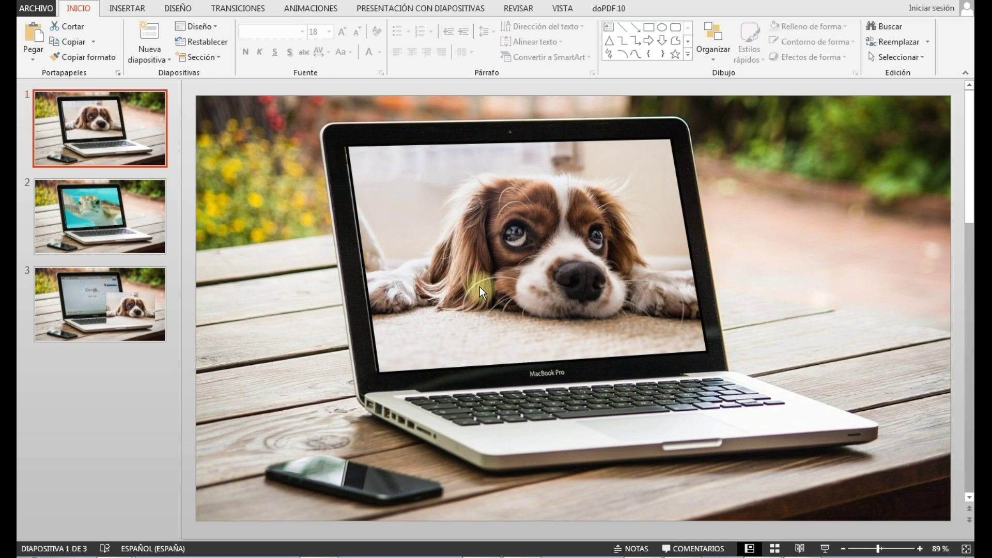
Nudge the dog photo on slide 1, inspect the turtle slide's screen picture, then go to slide 3.
{"action": "mouse_move", "coordinate": [483, 213]}
{"action": "left_mouse_down"}
{"action": "mouse_move", "coordinate": [512, 203]}
{"action": "mouse_move", "coordinate": [487, 206]}
{"action": "left_mouse_up"}
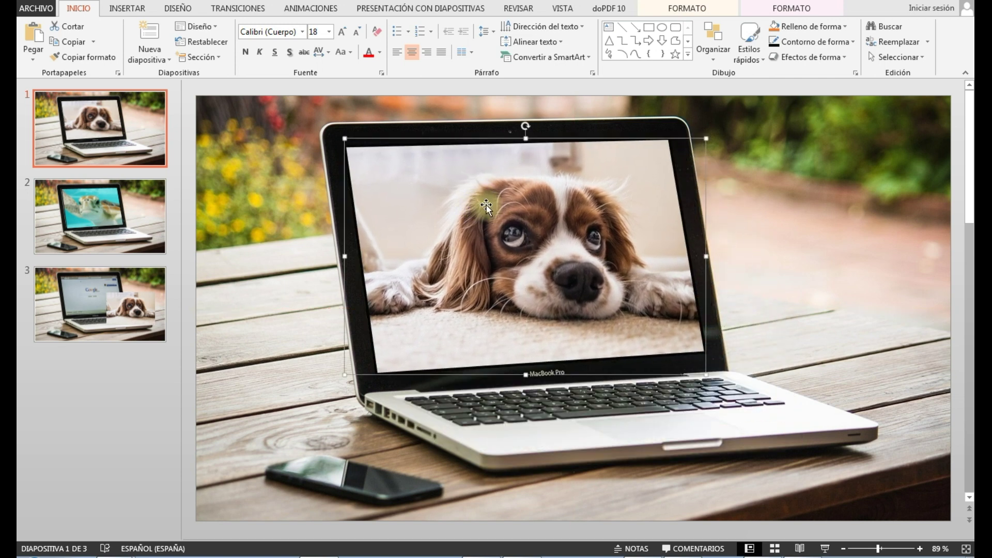
{"action": "left_click", "coordinate": [95, 231]}
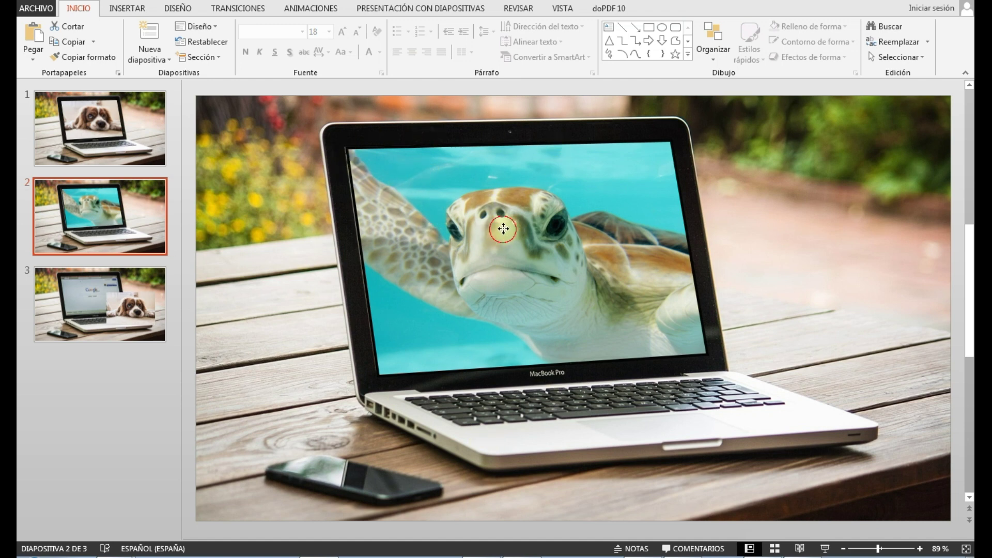
{"action": "left_click", "coordinate": [503, 229]}
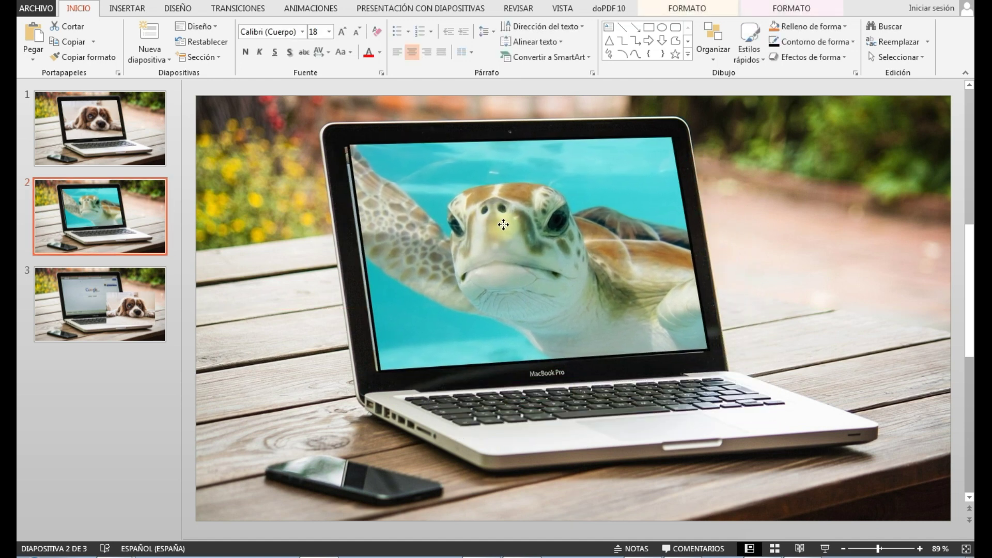
{"action": "left_click", "coordinate": [103, 309]}
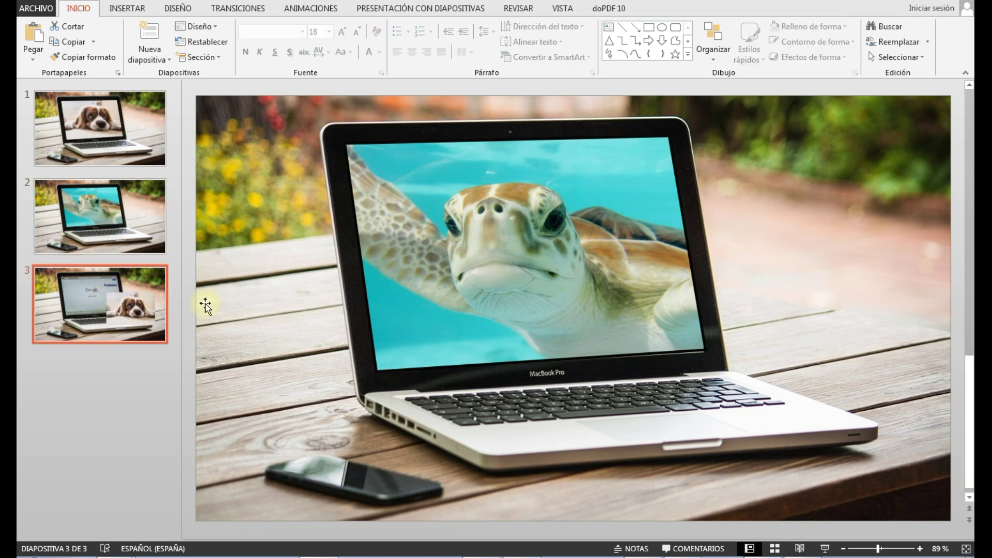
Move the dog photo onto slide 3's laptop screen, tilt it slightly clockwise and enlarge it to cover the screen.
{"action": "mouse_move", "coordinate": [715, 349]}
{"action": "left_mouse_down"}
{"action": "mouse_move", "coordinate": [690, 298]}
{"action": "mouse_move", "coordinate": [591, 336]}
{"action": "left_mouse_up"}
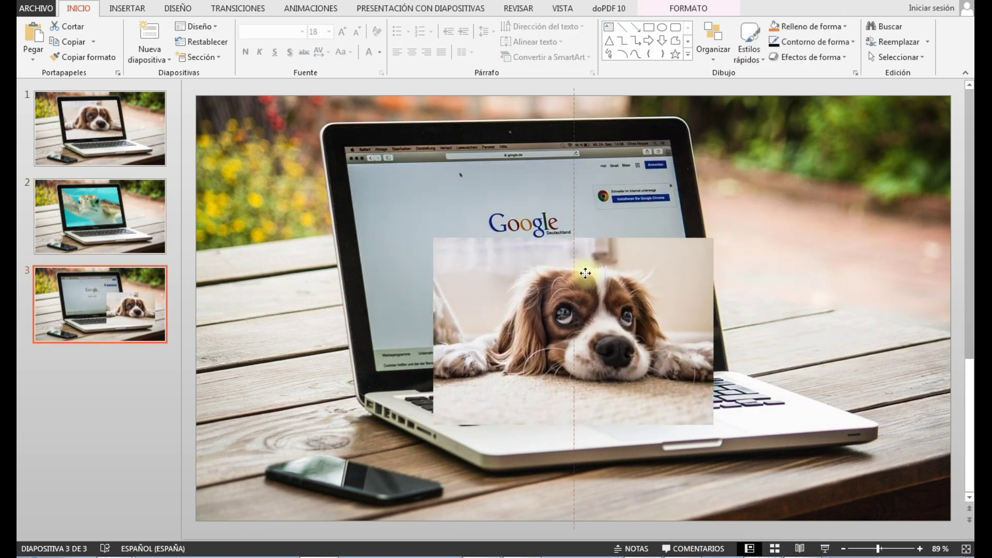
{"action": "left_click_drag", "start_coordinate": [592, 336], "coordinate": [585, 269]}
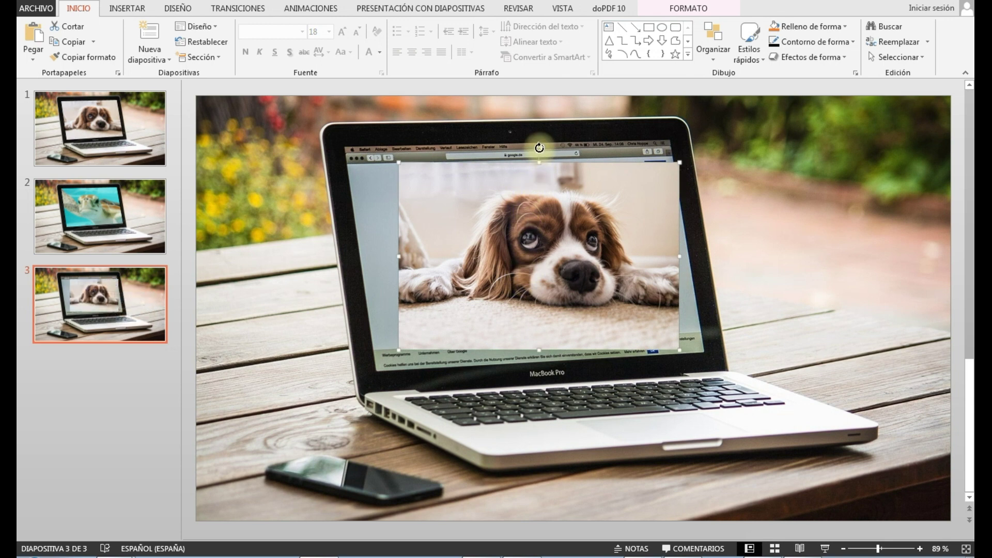
{"action": "left_click_drag", "start_coordinate": [539, 148], "coordinate": [527, 149]}
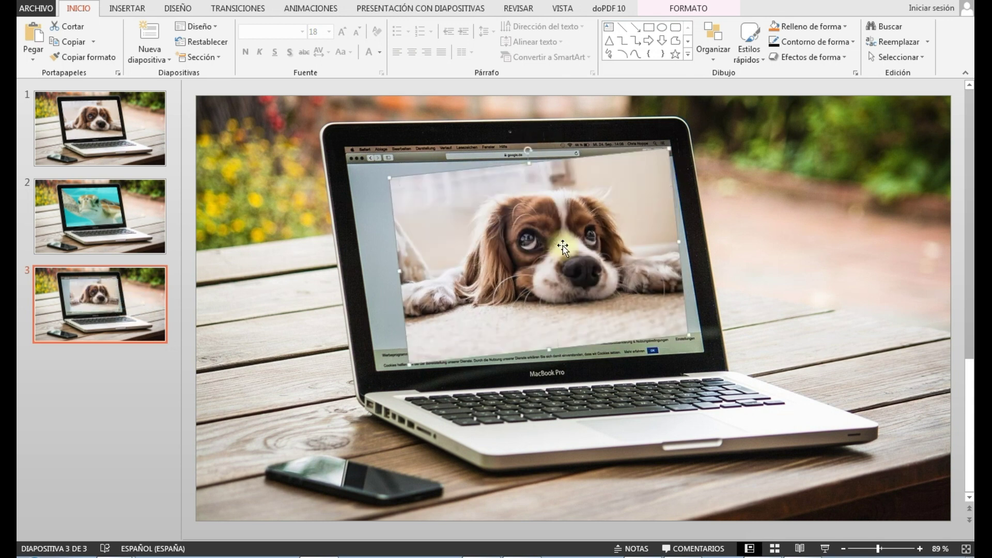
{"action": "left_click_drag", "start_coordinate": [562, 247], "coordinate": [518, 217]}
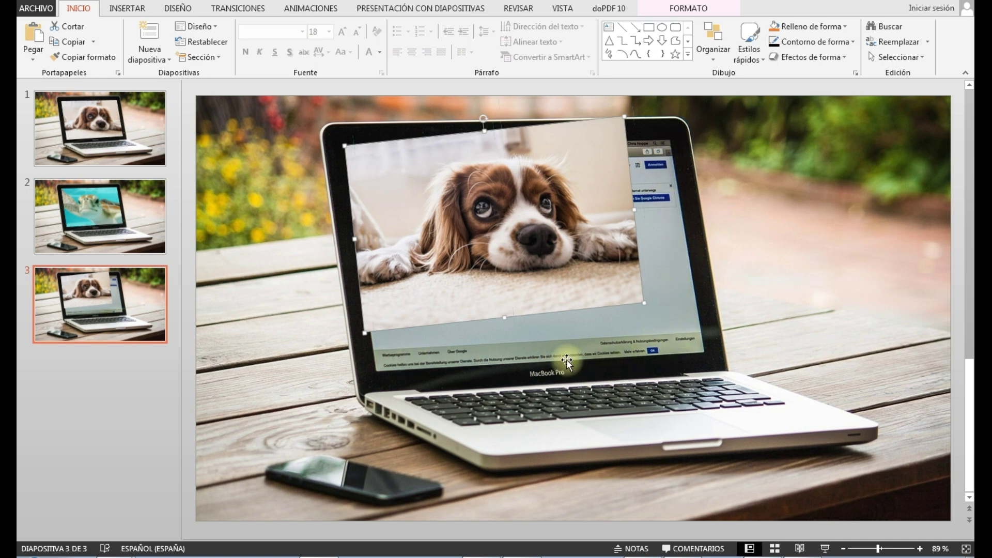
{"action": "left_click_drag", "start_coordinate": [644, 302], "coordinate": [731, 353]}
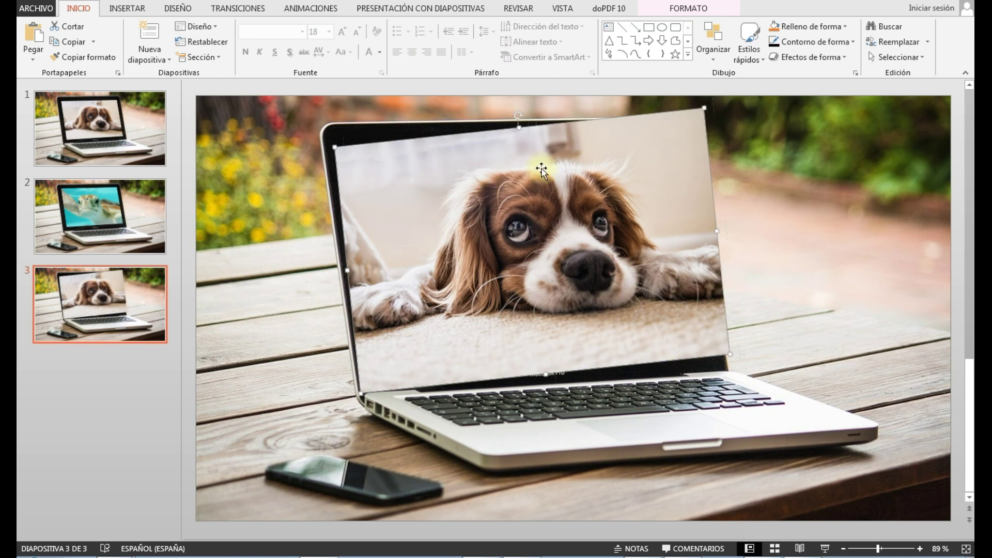
{"action": "left_click", "coordinate": [517, 211]}
Delete the dog photo and pick the Forma libre shape from Insertar > Formas.
{"action": "key", "text": "Delete"}
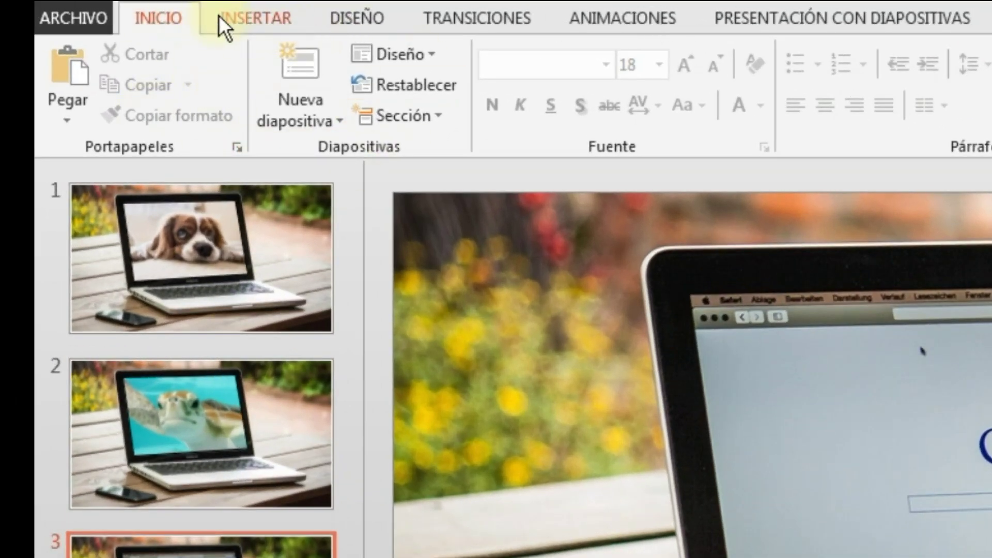
{"action": "left_click", "coordinate": [276, 20]}
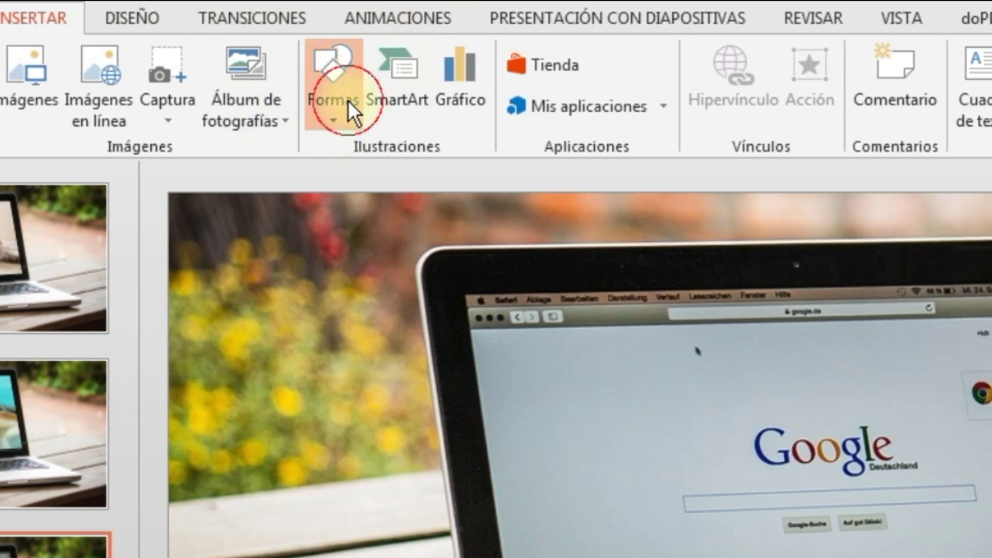
{"action": "left_click", "coordinate": [349, 102]}
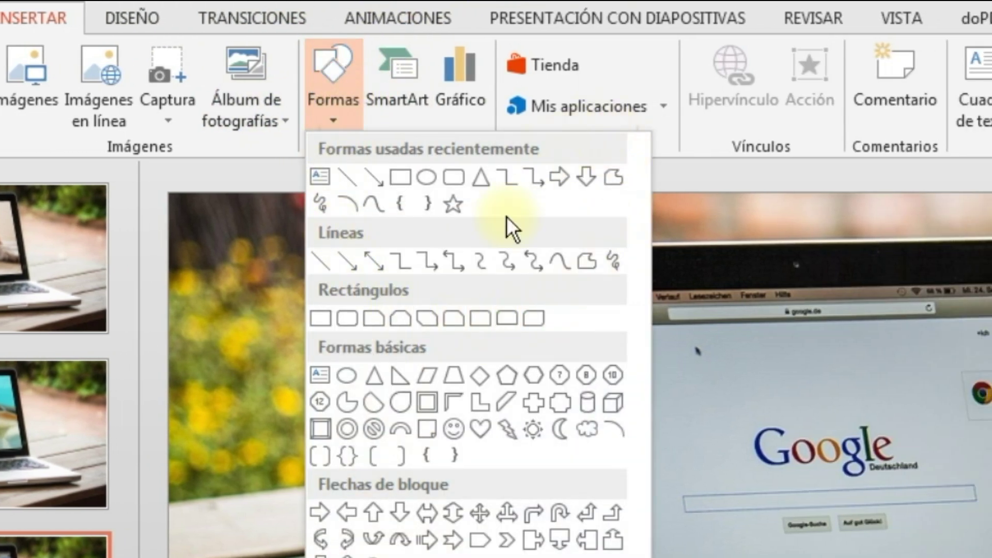
{"action": "left_click", "coordinate": [585, 262]}
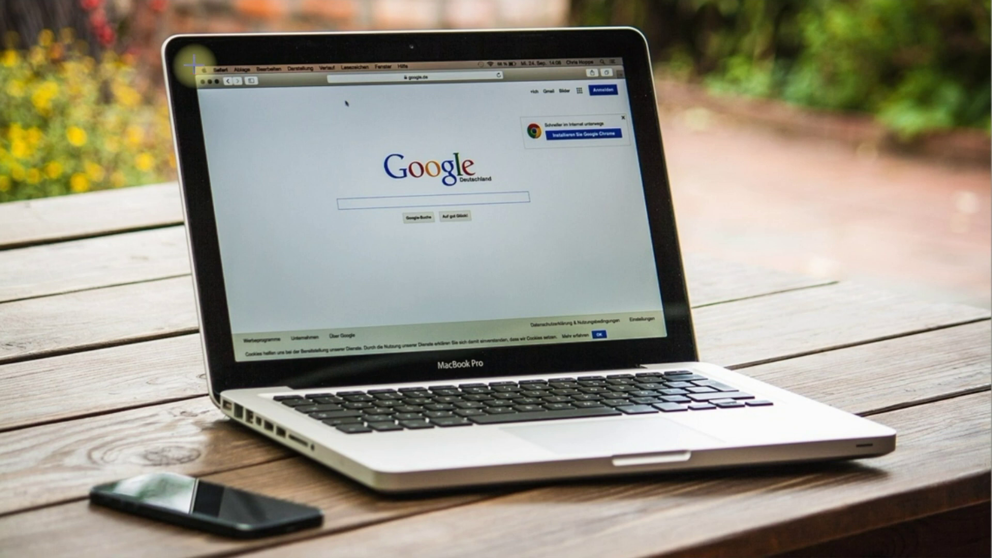
Trace a freeform shape around the laptop screen, close it at the start point, then delete it.
{"action": "mouse_move", "coordinate": [242, 90]}
{"action": "left_mouse_down"}
{"action": "mouse_move", "coordinate": [499, 212]}
{"action": "mouse_move", "coordinate": [576, 144]}
{"action": "left_mouse_up"}
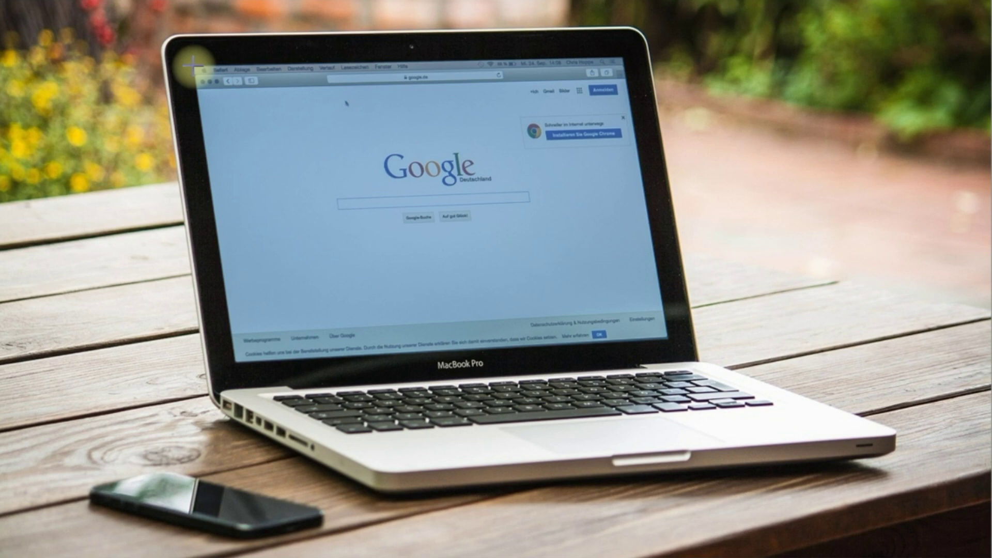
{"action": "left_click", "coordinate": [194, 66]}
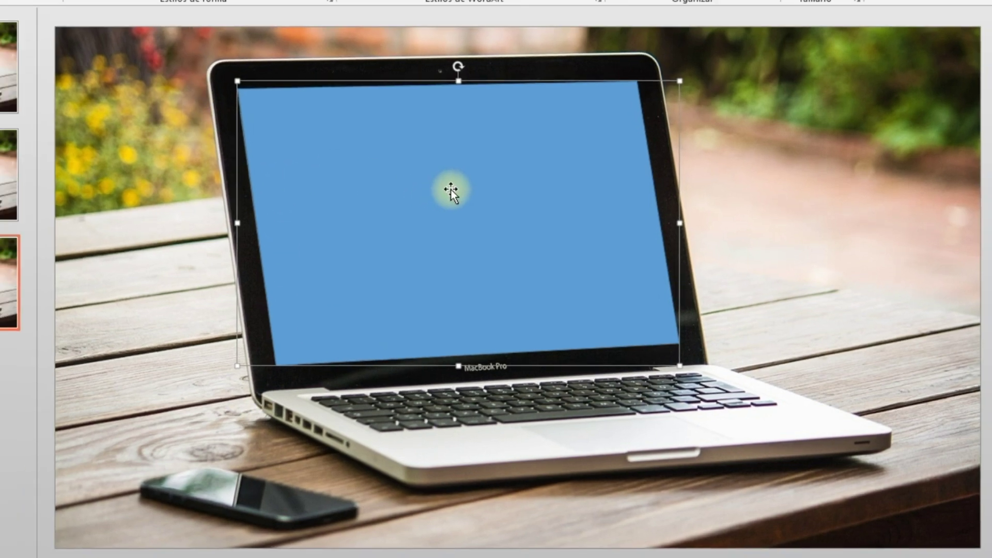
{"action": "key", "text": "Delete"}
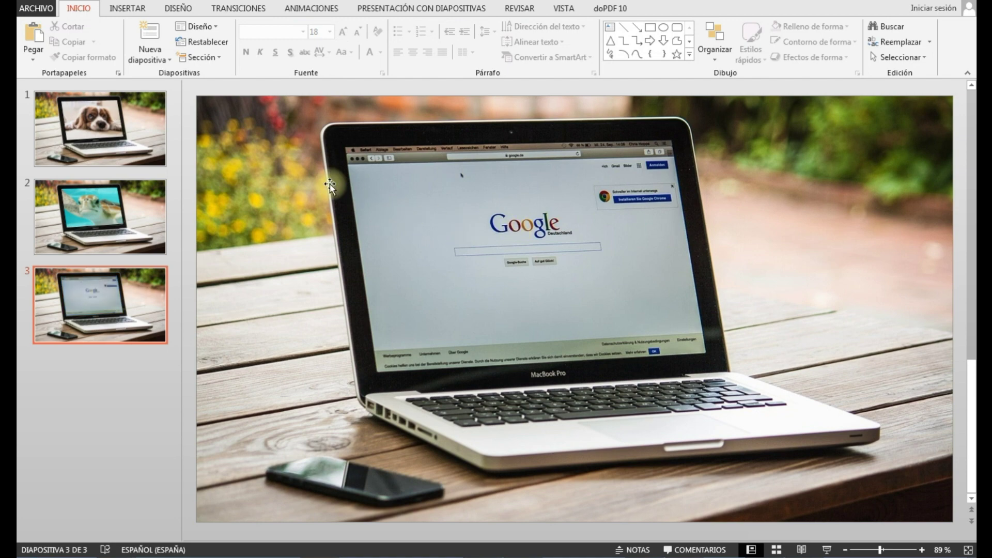
Try another Forma libre line across the screen, undo the accidental photo move and delete the scribble.
{"action": "left_click", "coordinate": [128, 11]}
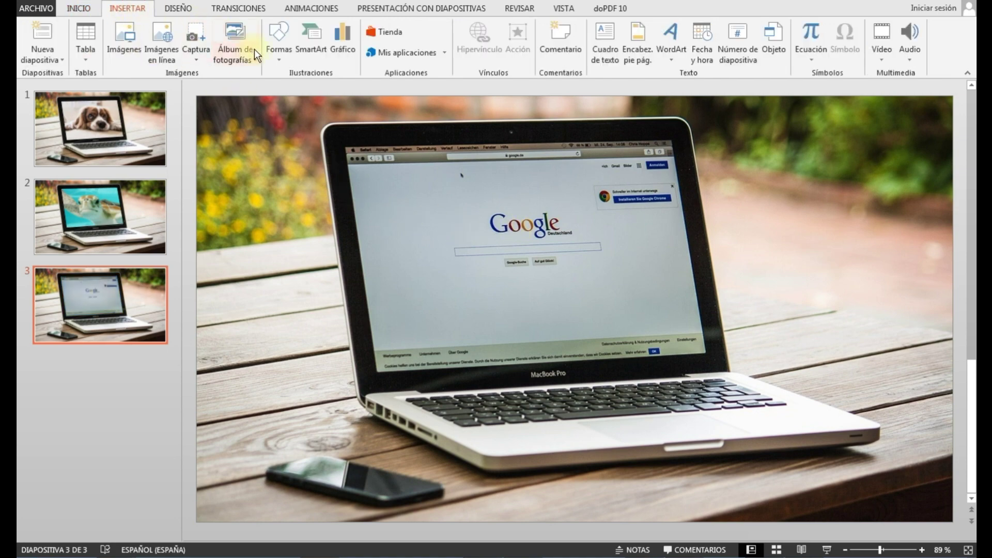
{"action": "left_click", "coordinate": [288, 42]}
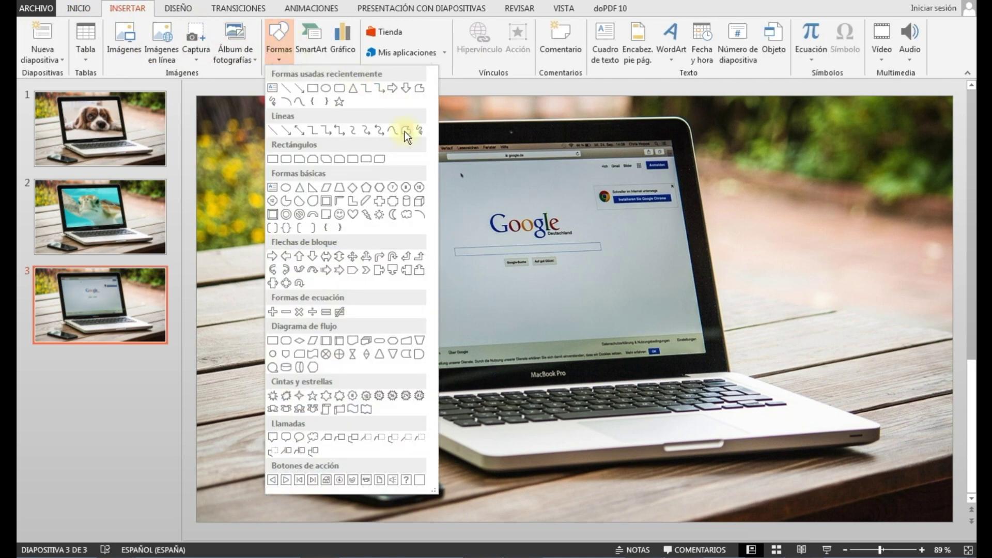
{"action": "left_click", "coordinate": [406, 132]}
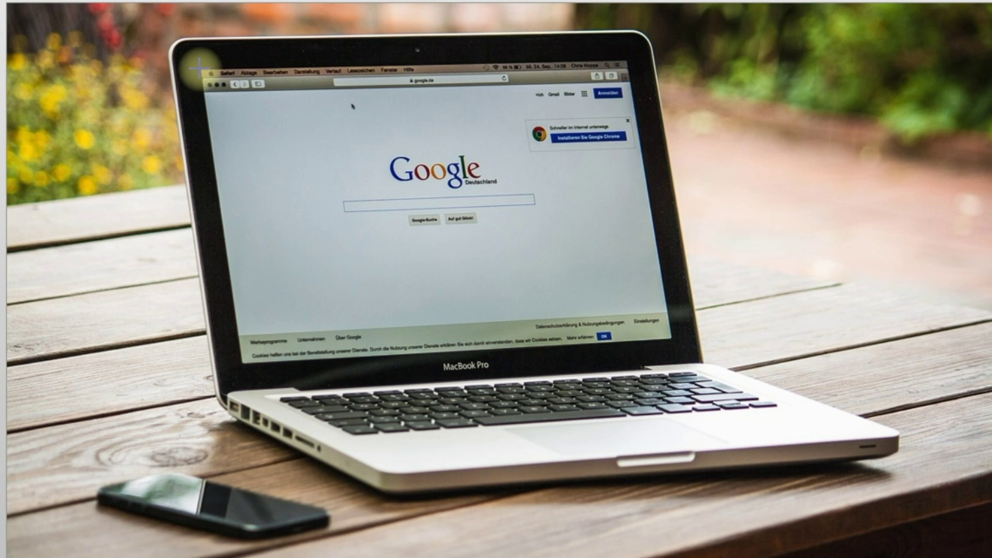
{"action": "mouse_move", "coordinate": [256, 93]}
{"action": "left_mouse_down"}
{"action": "mouse_move", "coordinate": [411, 125]}
{"action": "mouse_move", "coordinate": [624, 133]}
{"action": "left_mouse_up"}
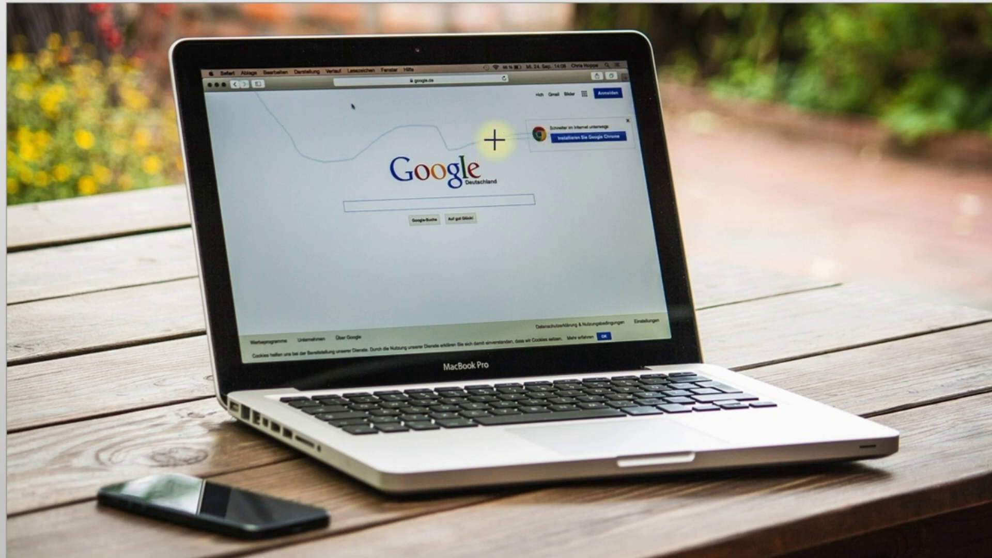
{"action": "key", "text": "Escape"}
{"action": "left_click_drag", "start_coordinate": [407, 133], "coordinate": [406, 141]}
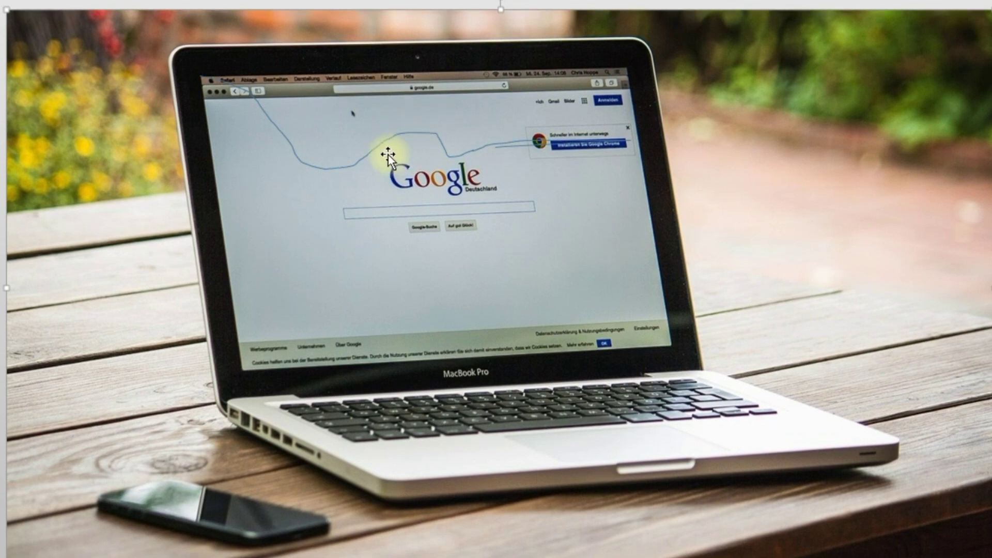
{"action": "key", "text": "ctrl+z"}
{"action": "key", "text": "Delete"}
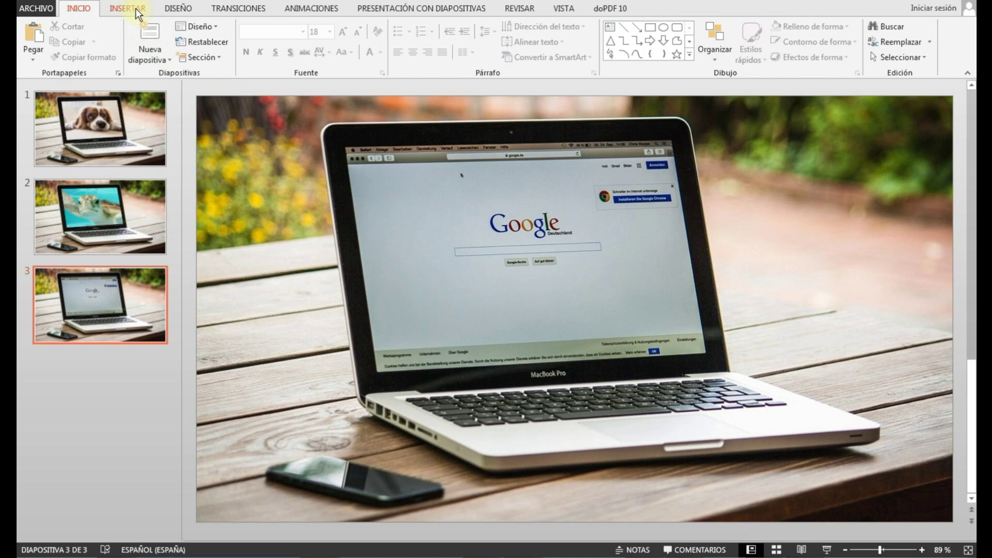
Draw a closed Forma libre shape tracing the laptop screen's corners on slide 3.
{"action": "left_click", "coordinate": [136, 8]}
{"action": "left_click", "coordinate": [284, 44]}
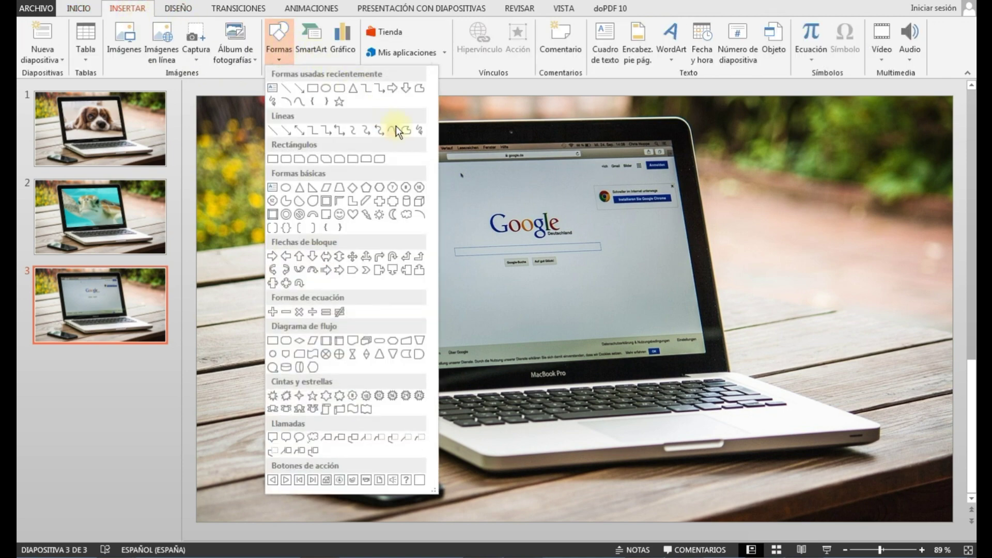
{"action": "left_click", "coordinate": [402, 127]}
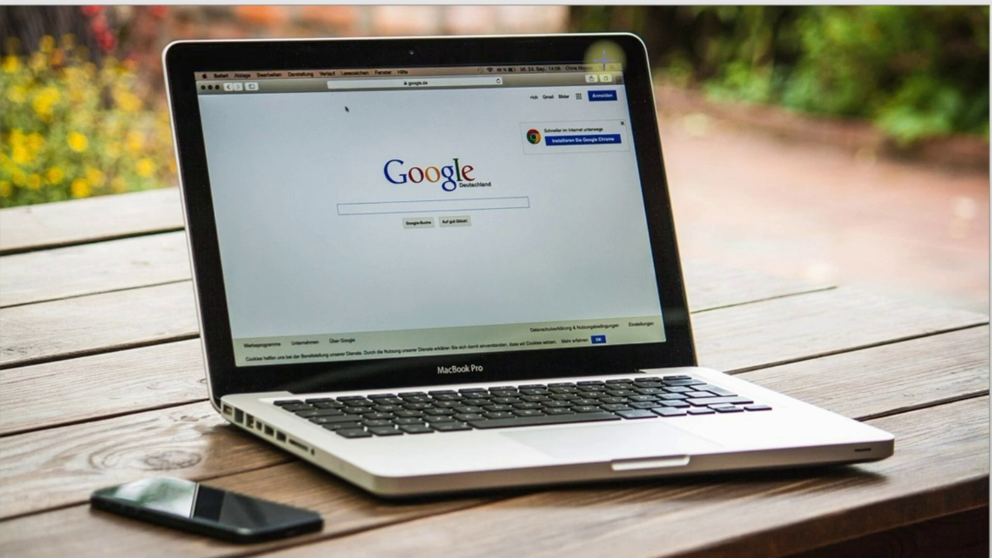
{"action": "left_click_drag", "start_coordinate": [625, 65], "coordinate": [667, 342]}
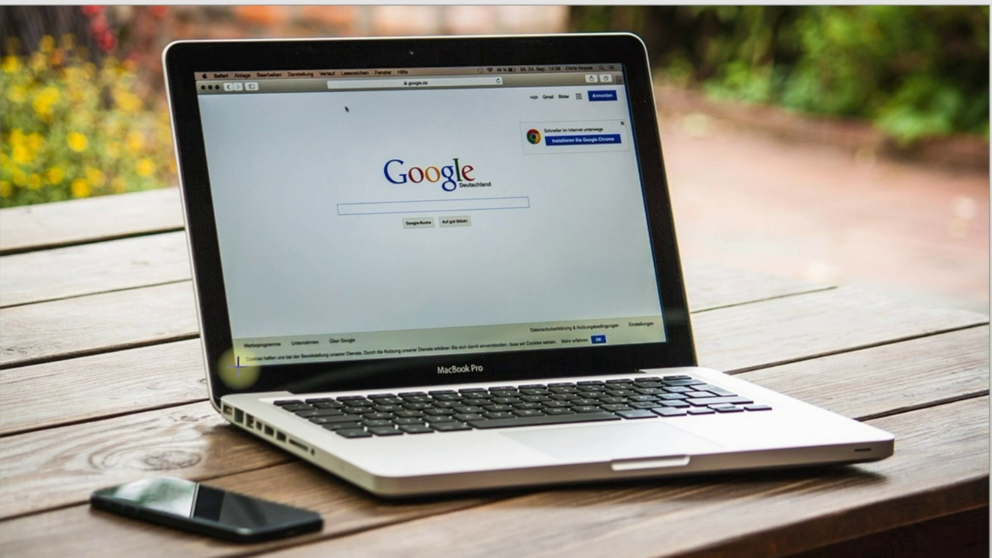
{"action": "left_click", "coordinate": [194, 66]}
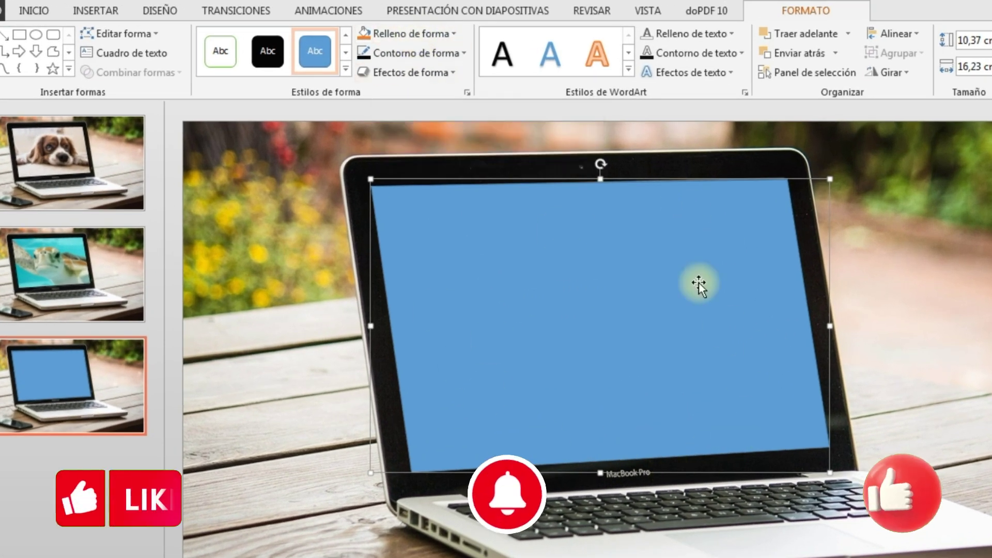
Through Formato de forma, set the screen shape to Relleno con imagen o textura using the puppy photo file.
{"action": "left_click", "coordinate": [270, 288]}
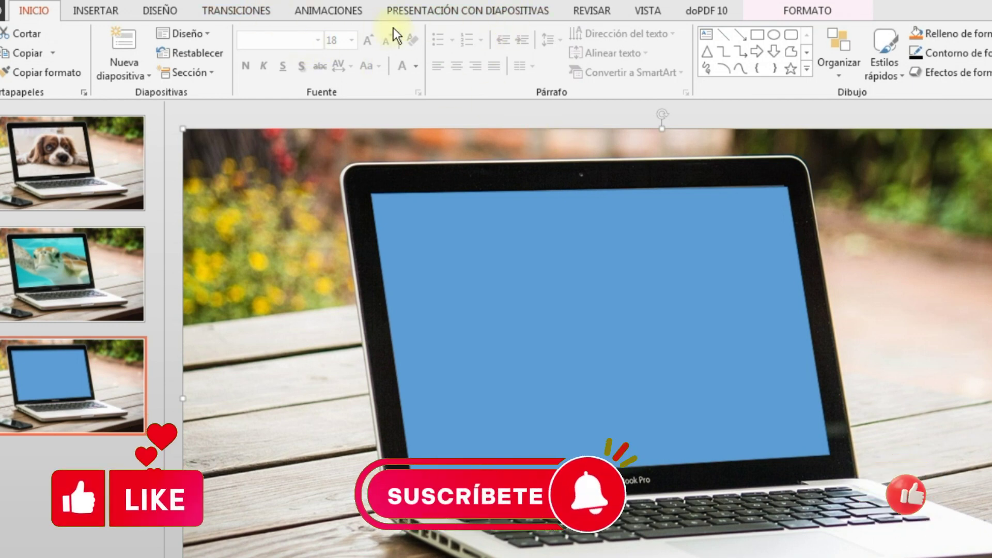
{"action": "left_click", "coordinate": [575, 337]}
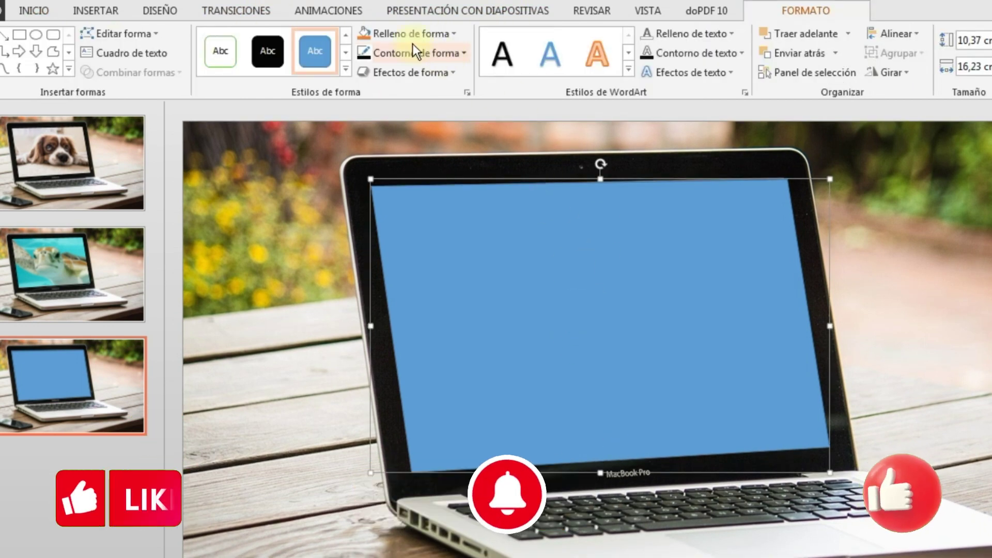
{"action": "left_click", "coordinate": [411, 35]}
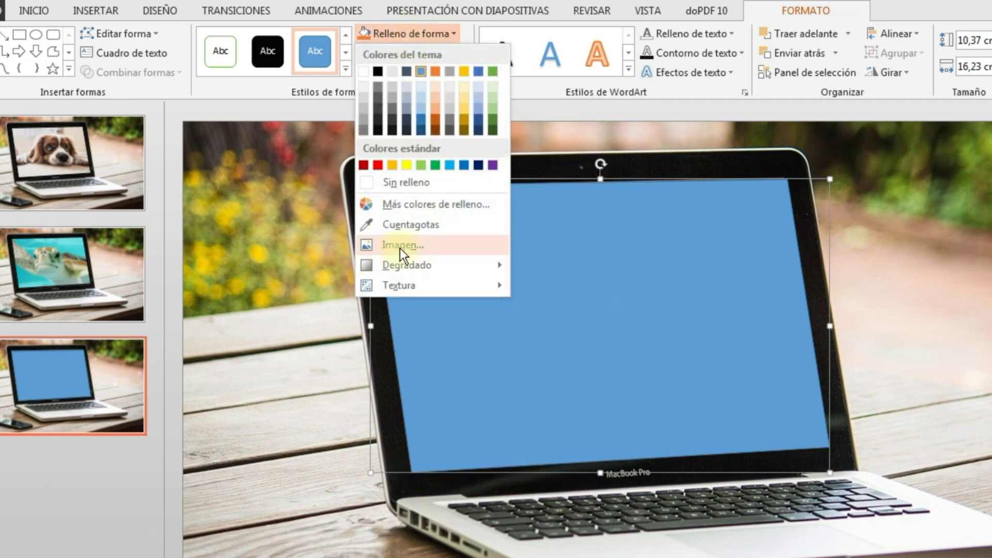
{"action": "left_click", "coordinate": [594, 259]}
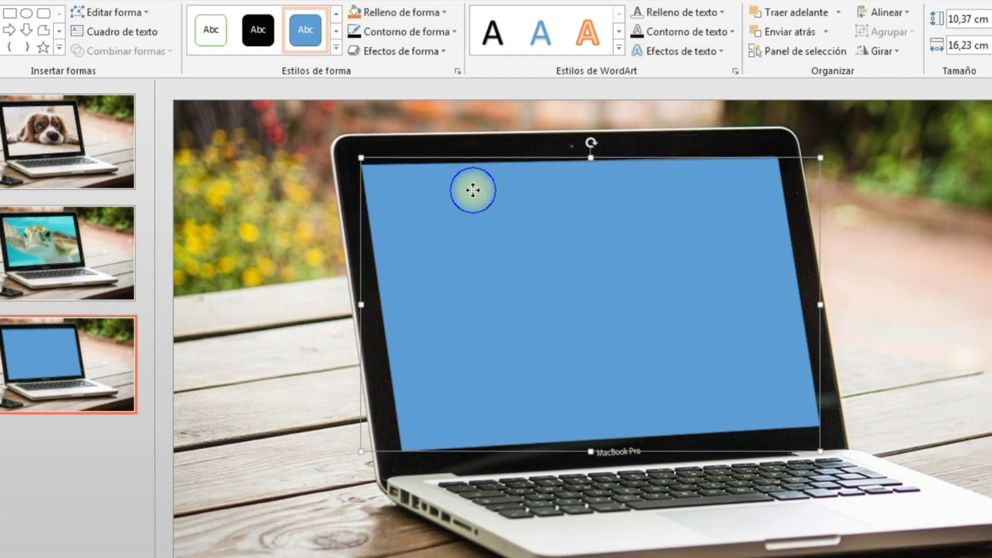
{"action": "right_click", "coordinate": [483, 212]}
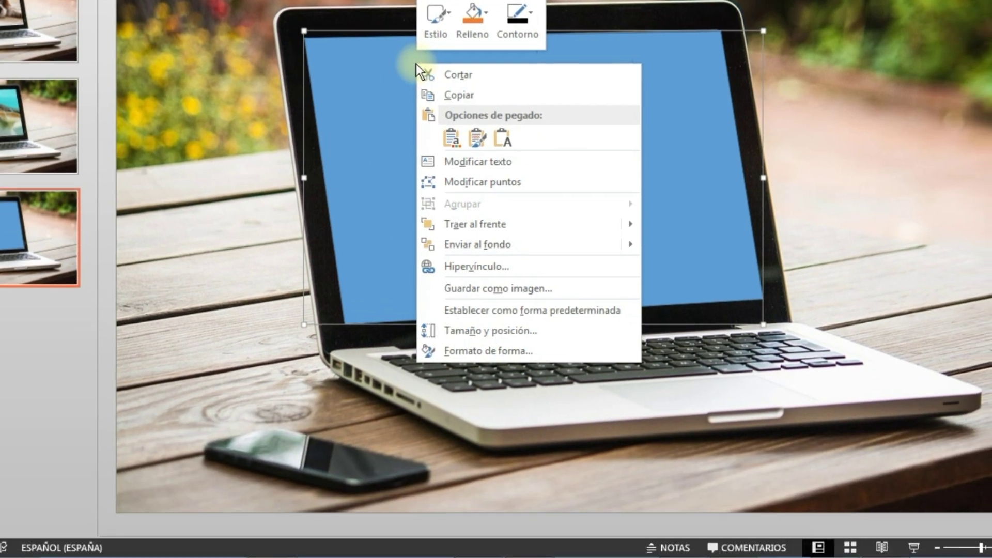
{"action": "left_click", "coordinate": [467, 354]}
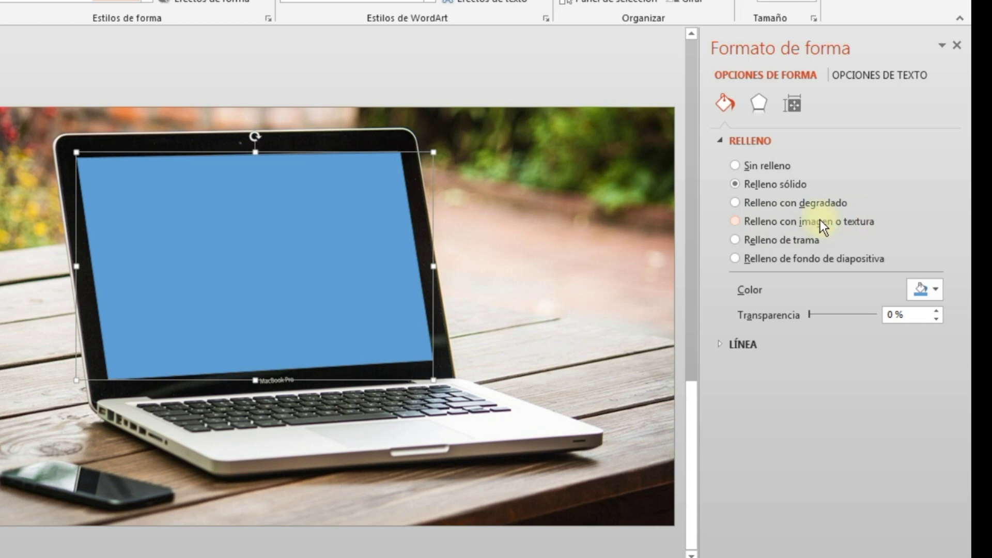
{"action": "left_click", "coordinate": [736, 221]}
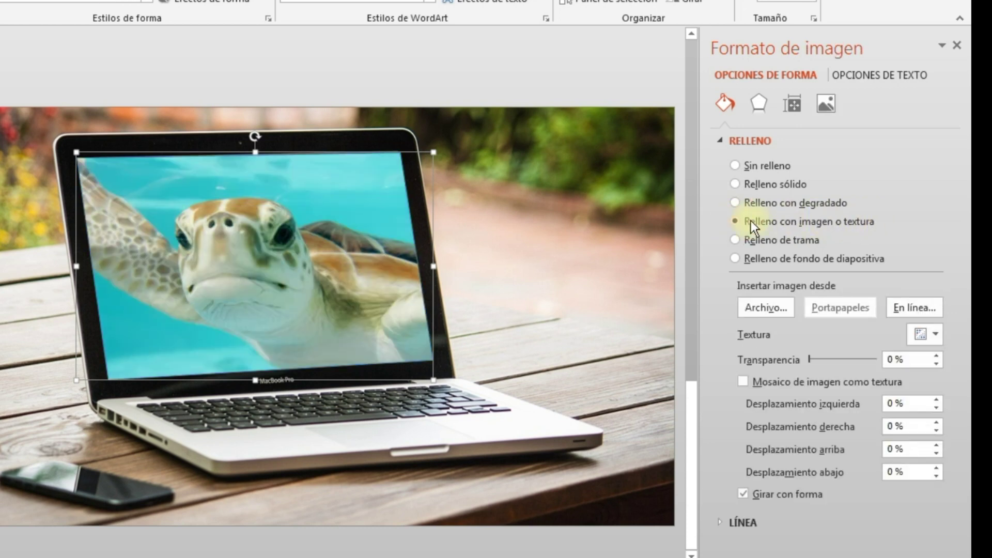
{"action": "left_click", "coordinate": [773, 309]}
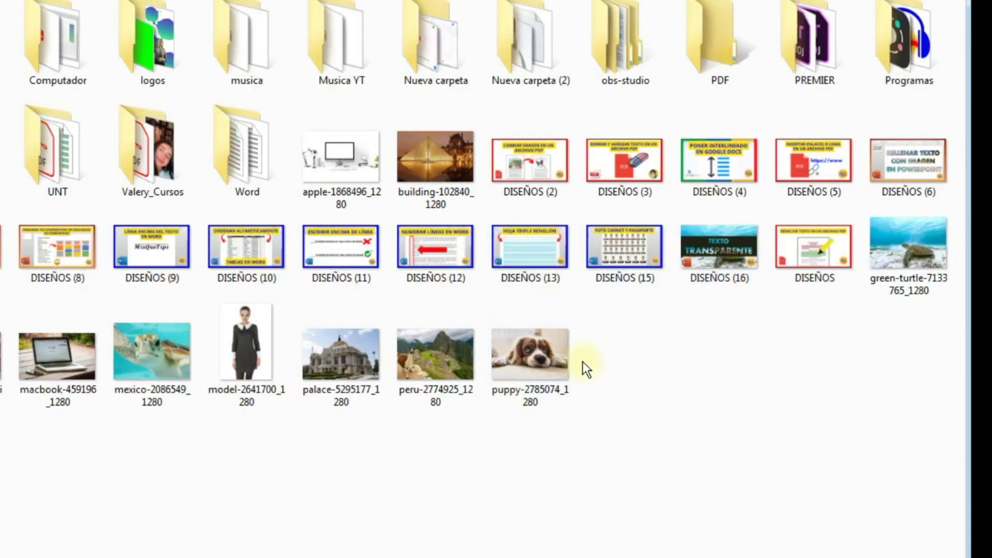
{"action": "double_click", "coordinate": [534, 360]}
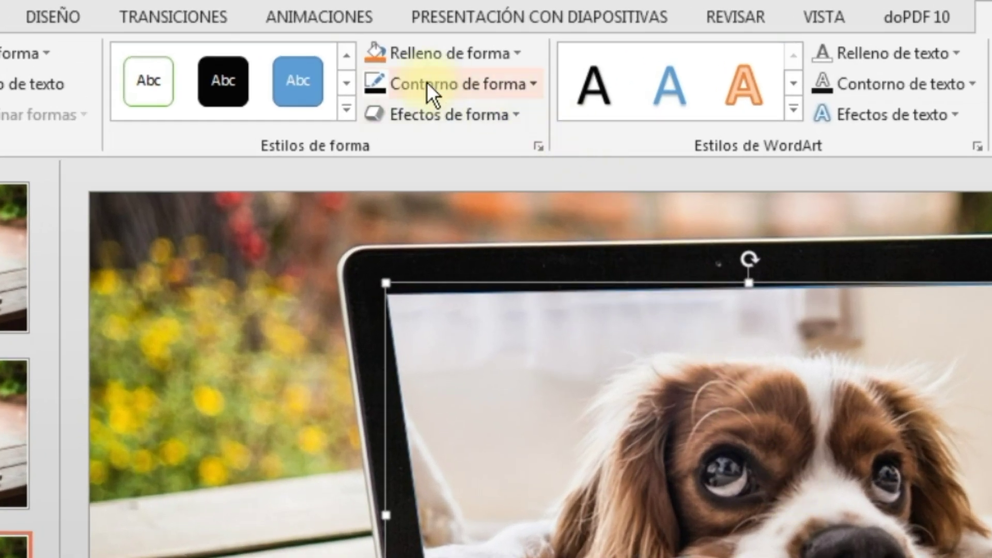
Give the puppy picture a heavier line weight via Contorno de forma > Grosor.
{"action": "left_click", "coordinate": [365, 43]}
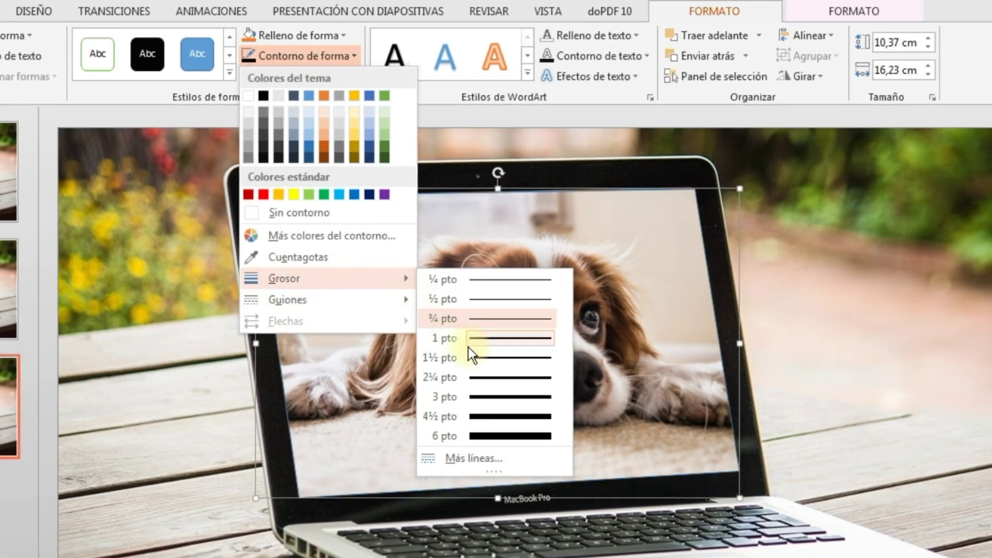
{"action": "left_click", "coordinate": [488, 378]}
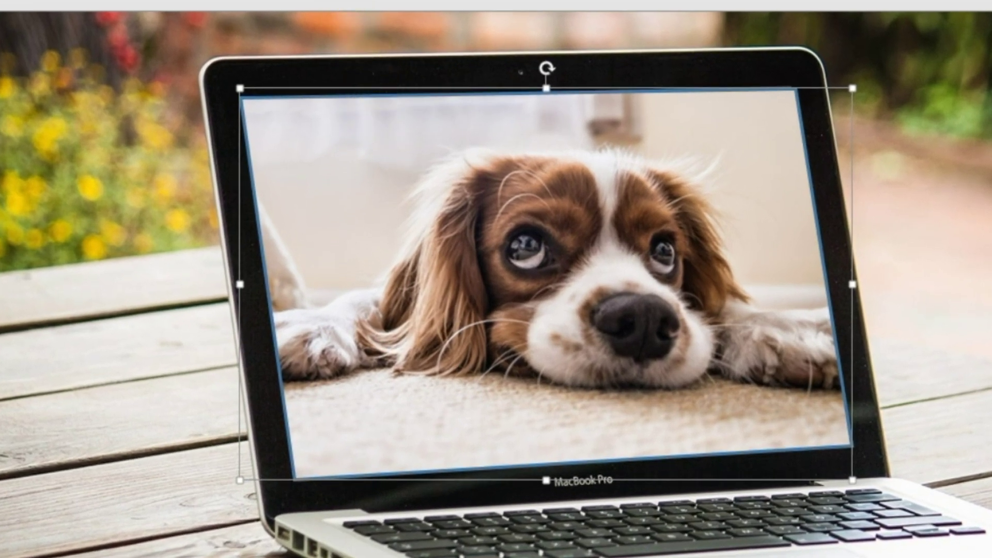
{"action": "left_click", "coordinate": [242, 1]}
{"action": "mouse_move", "coordinate": [308, 259]}
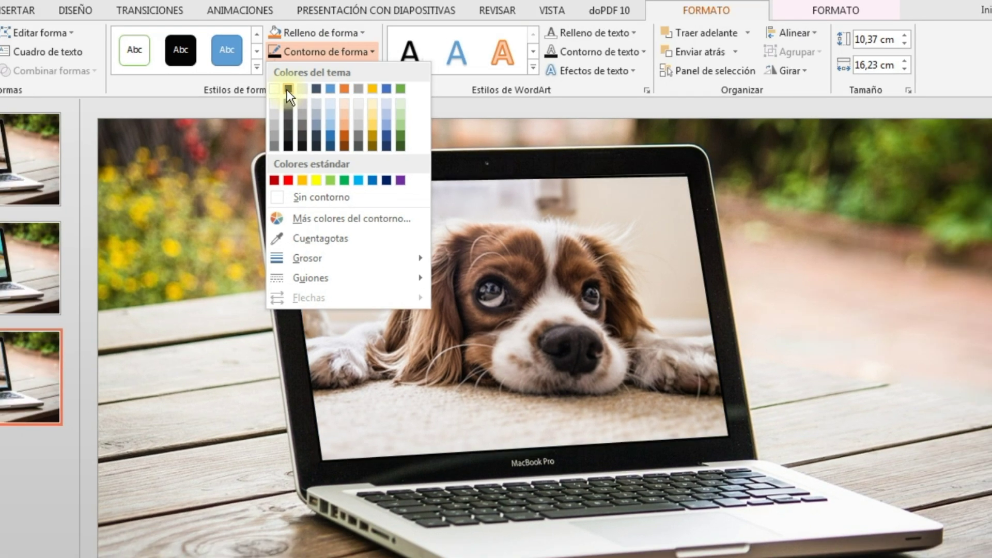
Set the outline to a dark theme colour and realign the puppy picture with the laptop screen.
{"action": "left_click", "coordinate": [287, 90]}
{"action": "left_click_drag", "start_coordinate": [472, 286], "coordinate": [376, 291]}
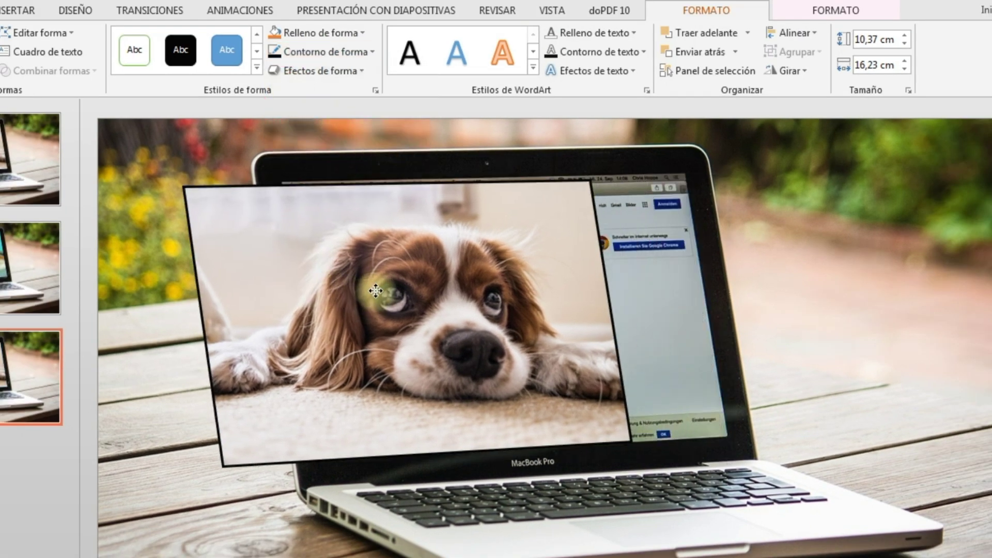
{"action": "left_click_drag", "start_coordinate": [375, 291], "coordinate": [470, 284]}
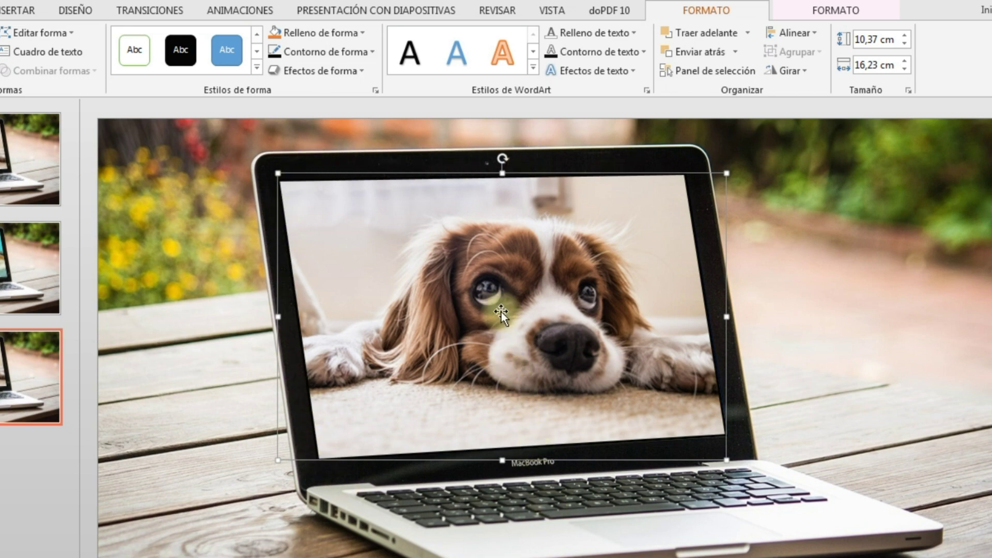
{"action": "left_click", "coordinate": [512, 294]}
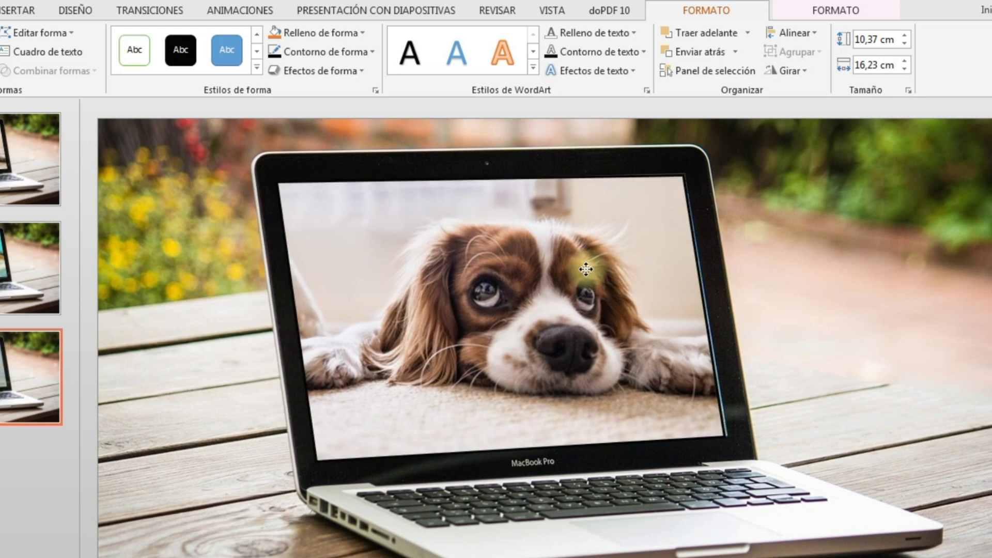
{"action": "left_click", "coordinate": [194, 178]}
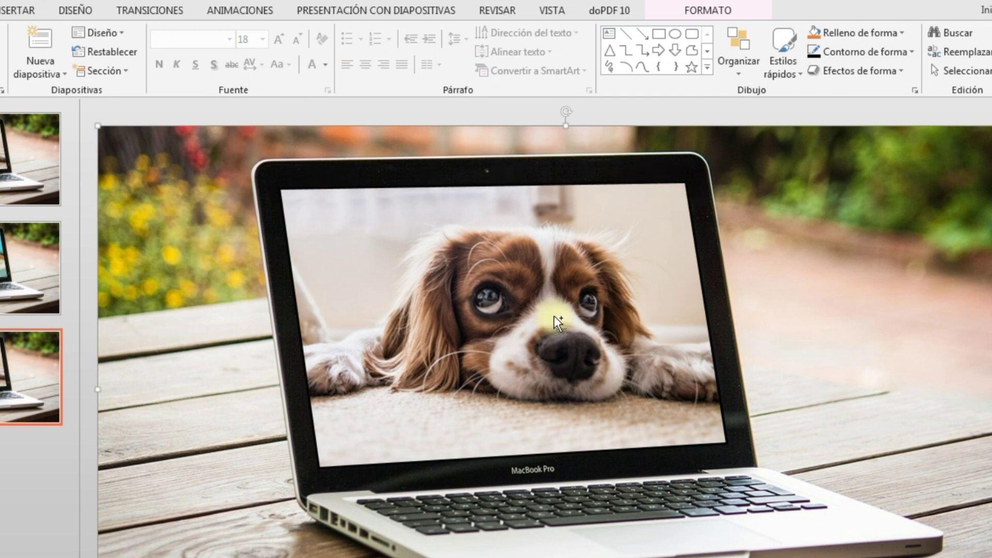
Select the laptop and puppy pictures together, apply Agrupar > Agrupar, and nudge the group to confirm.
{"action": "left_click", "coordinate": [459, 260]}
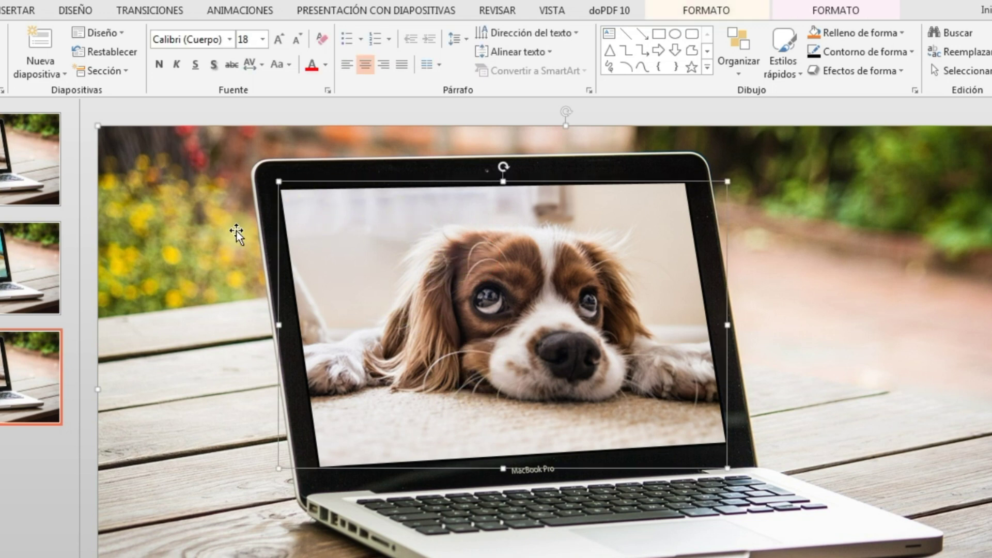
{"action": "right_click", "coordinate": [431, 222]}
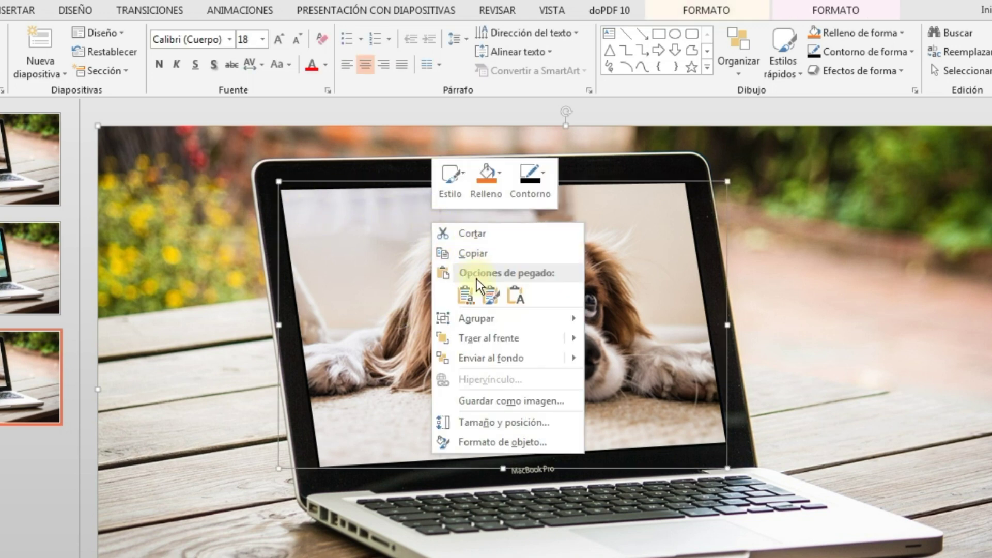
{"action": "left_click", "coordinate": [609, 316]}
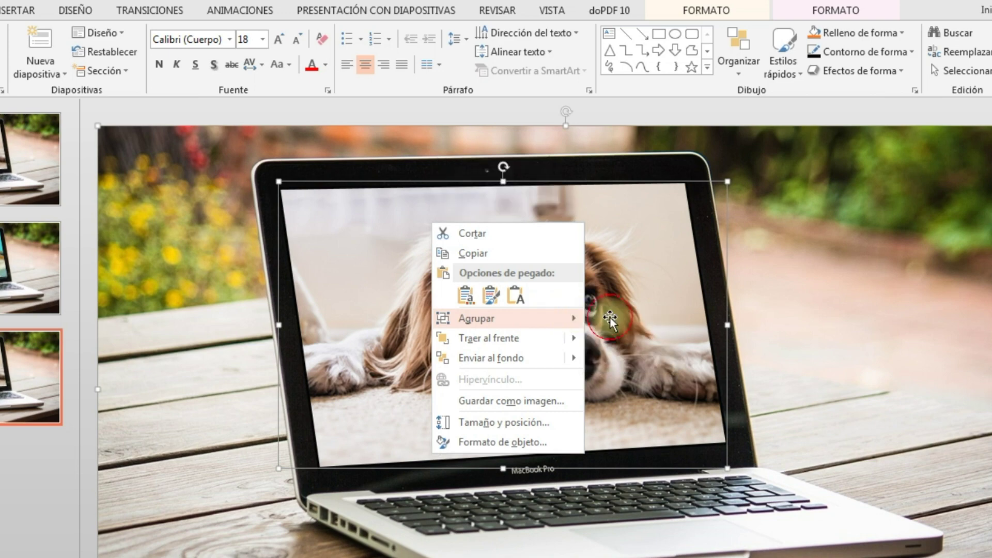
{"action": "left_click", "coordinate": [532, 288]}
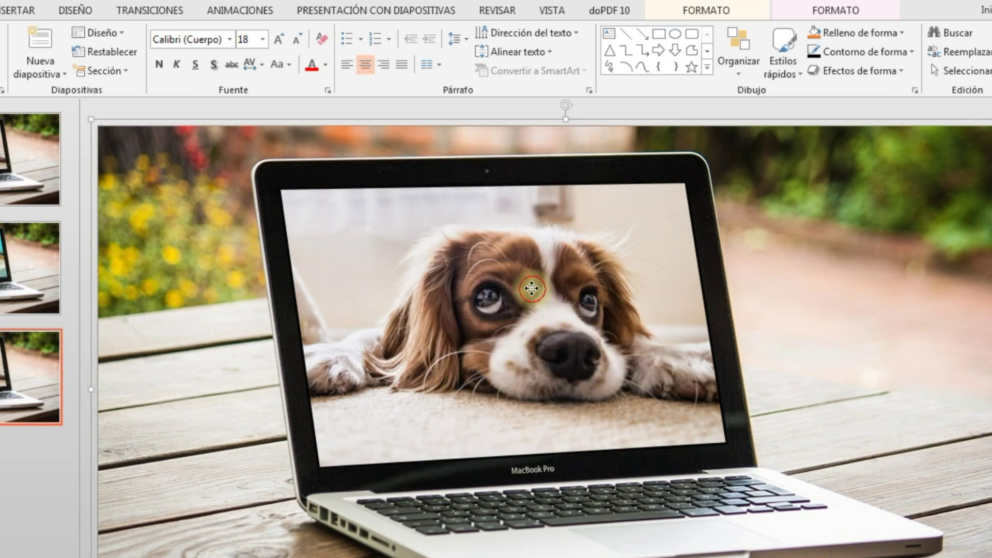
{"action": "left_click_drag", "start_coordinate": [532, 288], "coordinate": [532, 281]}
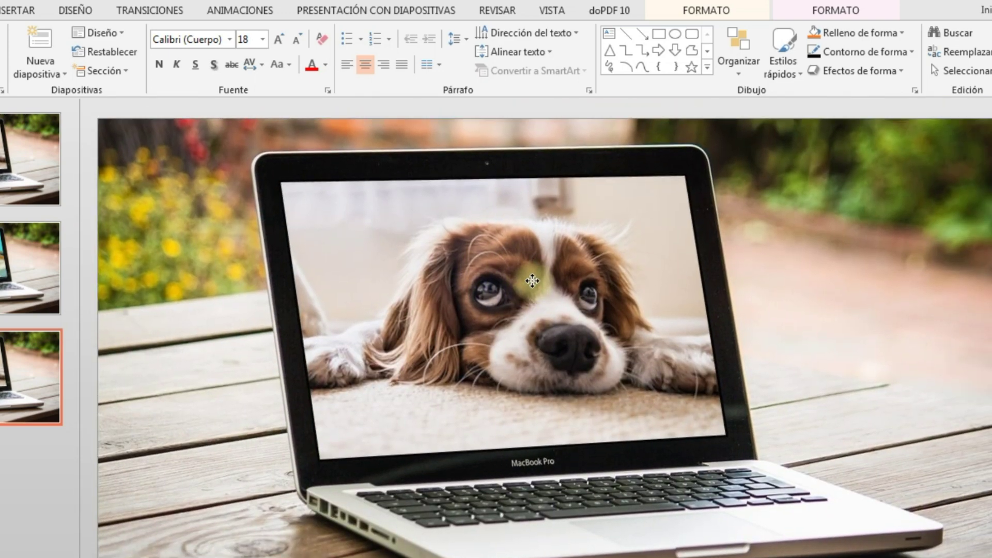
{"action": "mouse_move", "coordinate": [533, 280]}
{"action": "left_mouse_down"}
{"action": "mouse_move", "coordinate": [540, 287]}
{"action": "mouse_move", "coordinate": [531, 285]}
{"action": "left_mouse_up"}
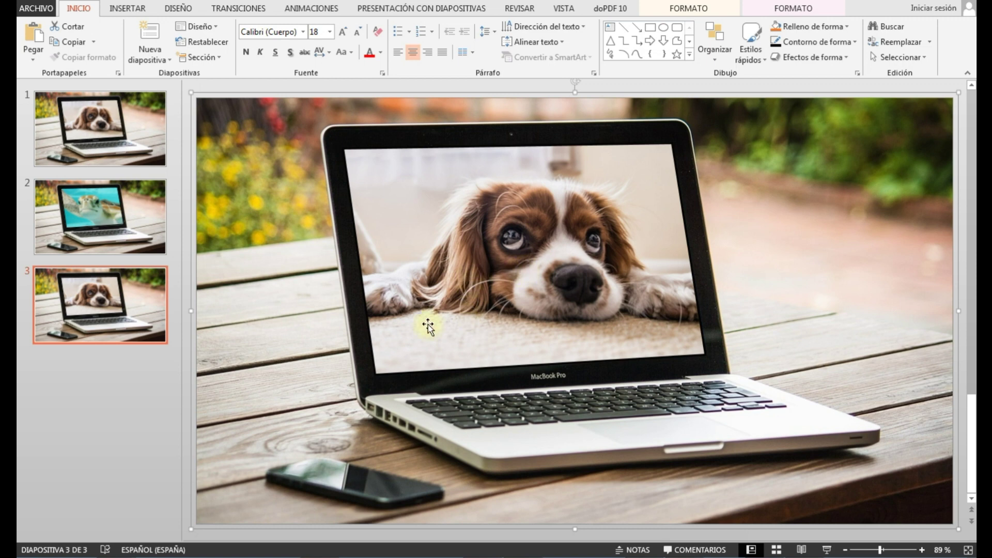
Switch to slide 2 and select the turtle picture on the laptop screen for formatting.
{"action": "left_click", "coordinate": [136, 223]}
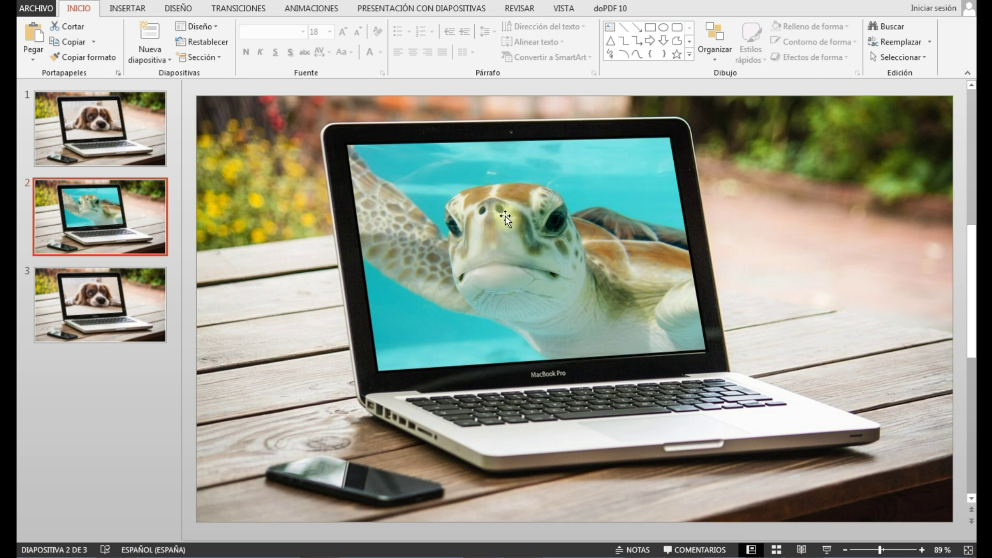
{"action": "left_click", "coordinate": [500, 264]}
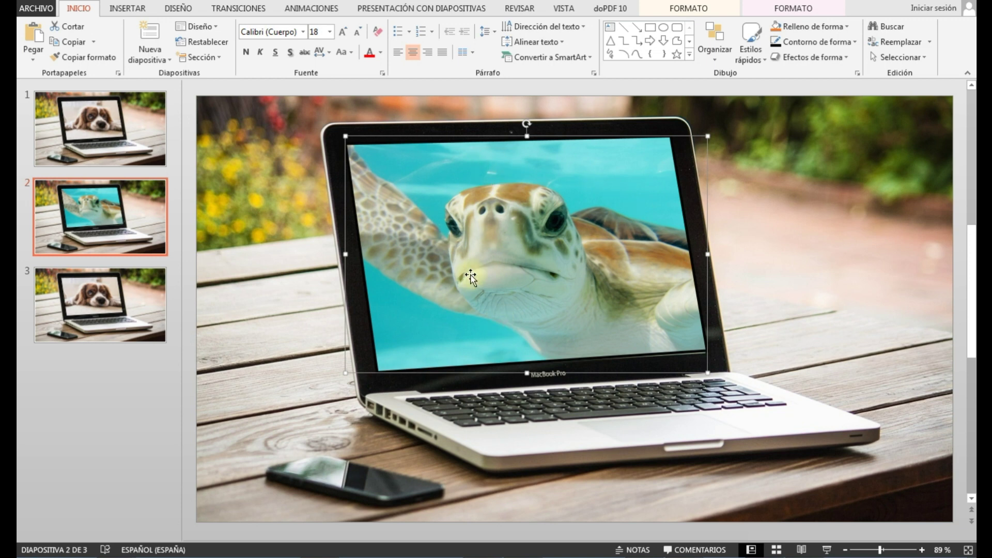
{"action": "right_click", "coordinate": [483, 178]}
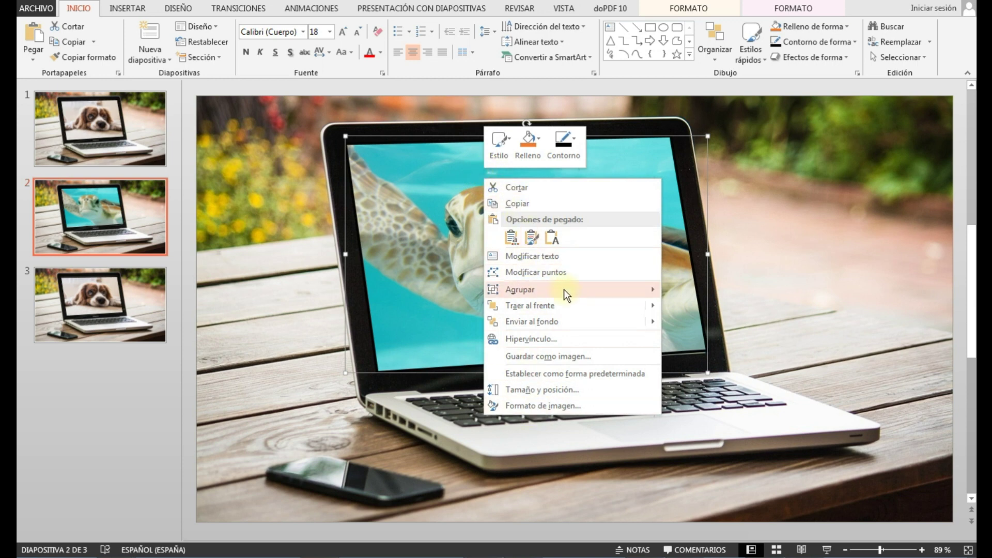
{"action": "left_click", "coordinate": [414, 199]}
{"action": "left_click", "coordinate": [681, 16]}
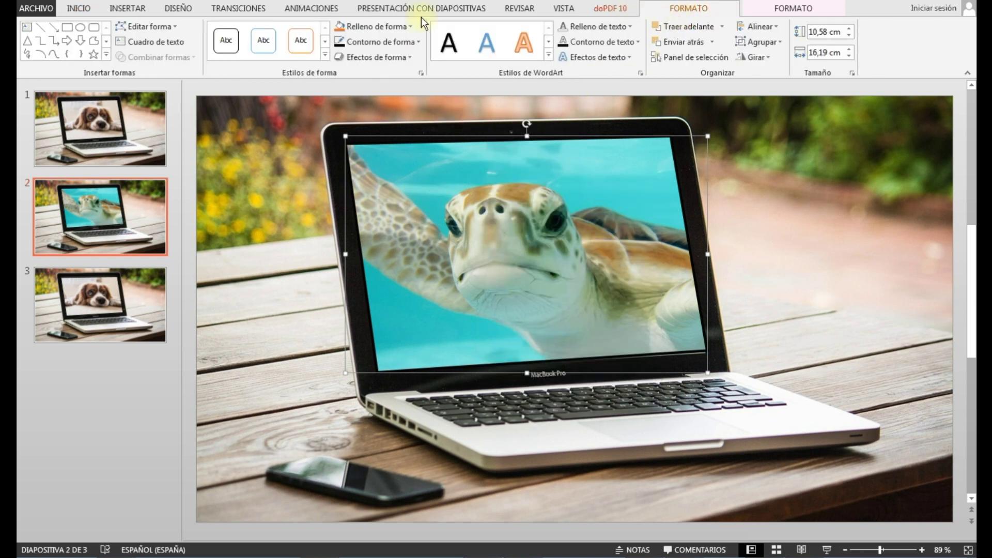
Picture-fill the slide 2 screen shape with the puppy photo from the computer, working offline.
{"action": "left_click", "coordinate": [379, 29]}
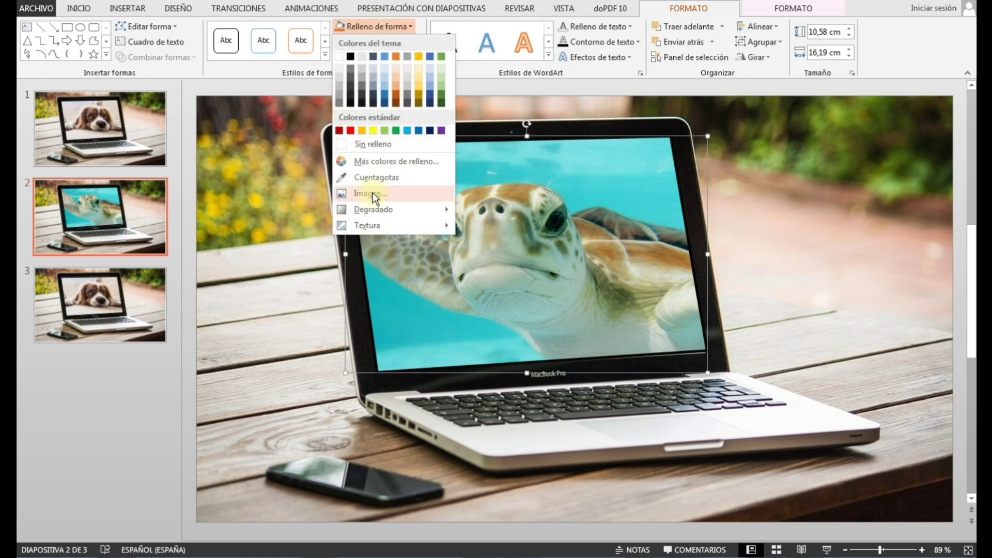
{"action": "left_click", "coordinate": [373, 193]}
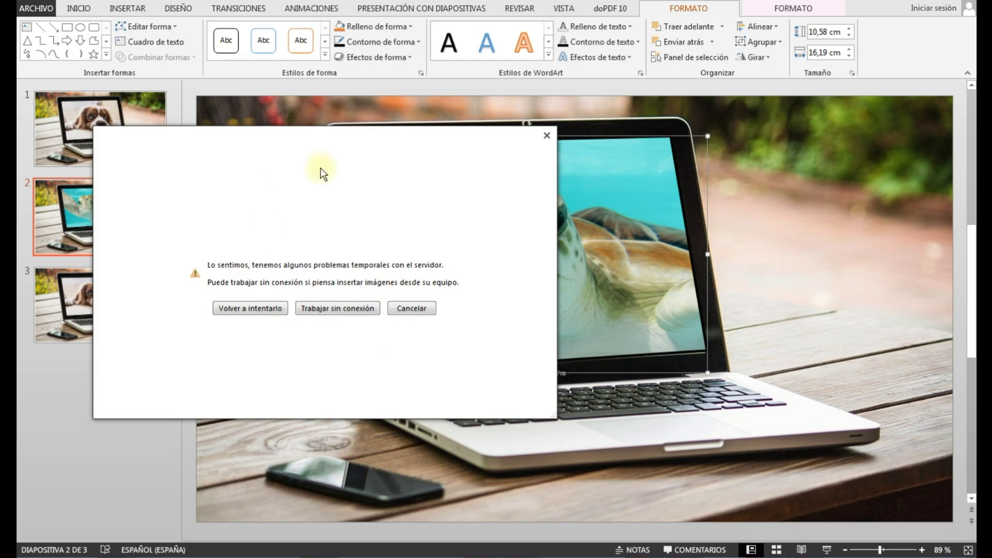
{"action": "left_click", "coordinate": [364, 309]}
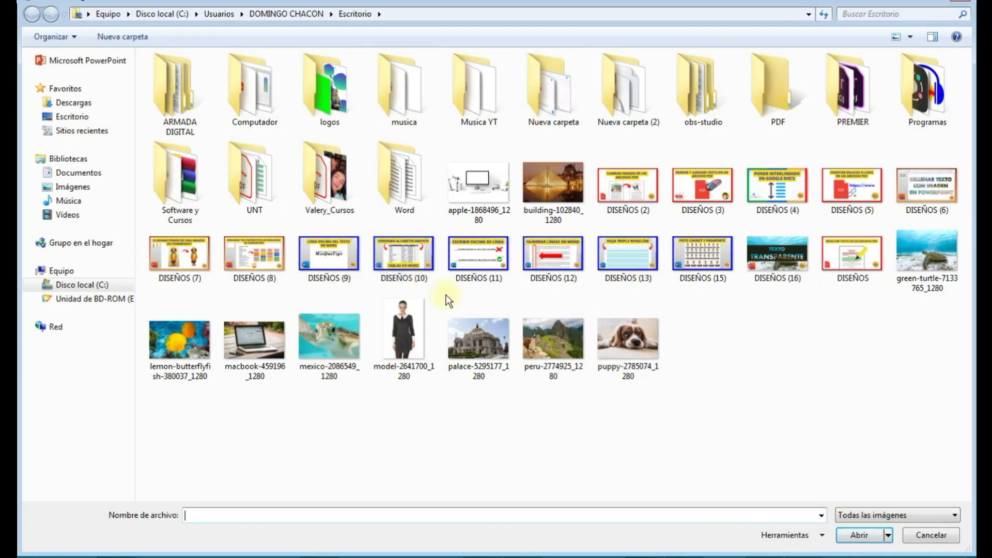
{"action": "double_click", "coordinate": [637, 352]}
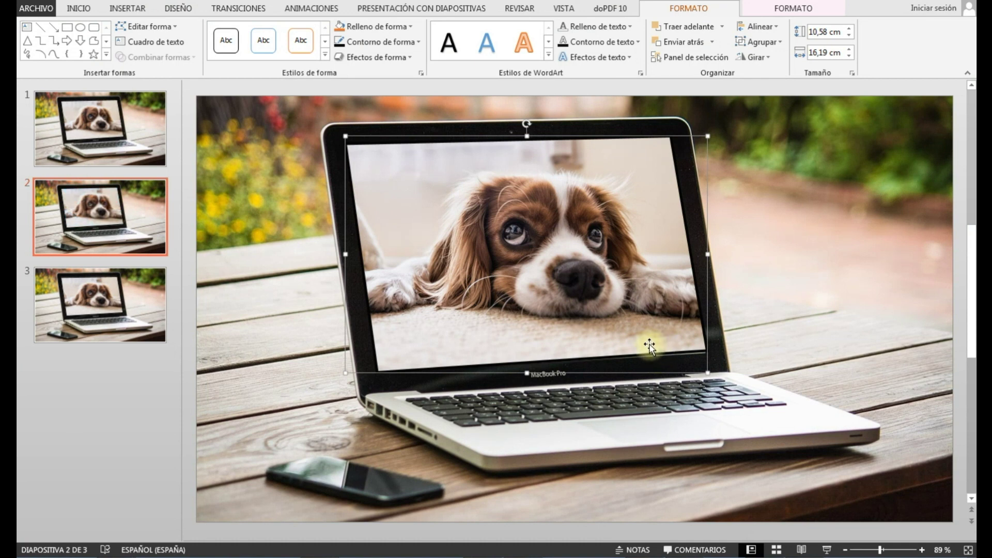
{"action": "left_click", "coordinate": [798, 265]}
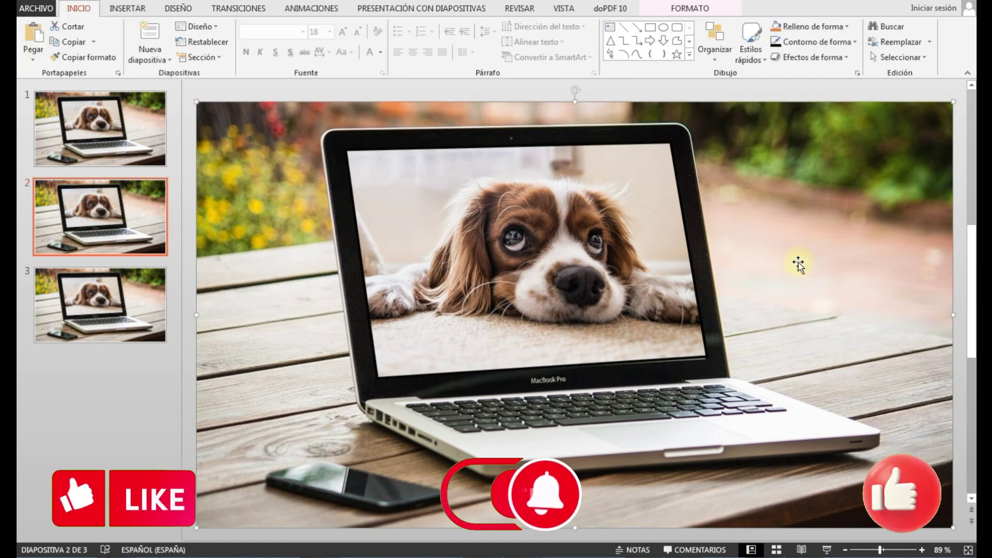